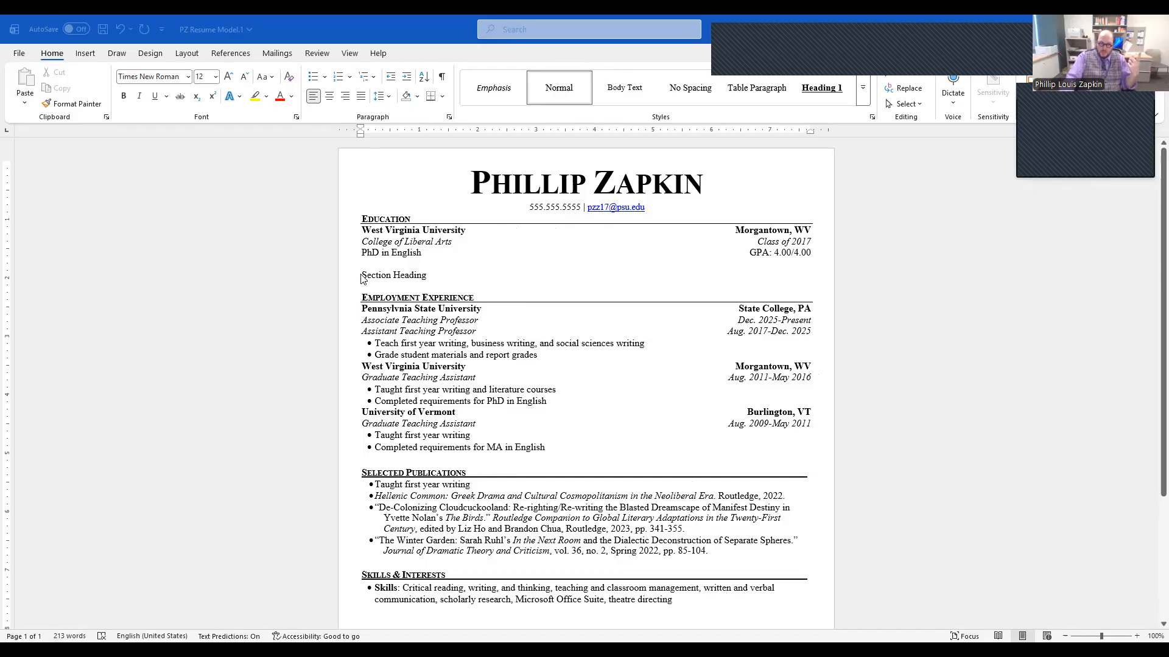
Step: Underline the "Section Heading" text below the Education entry
{"action": "left_click_drag", "start_coordinate": [362, 277], "coordinate": [431, 273]}
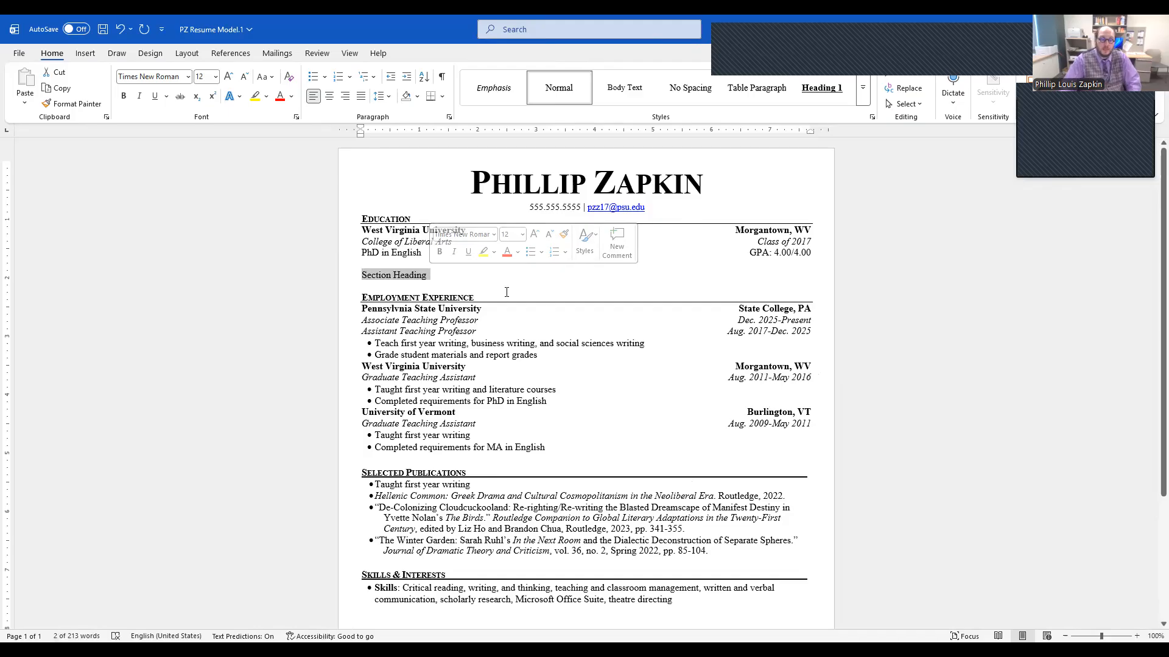
{"action": "key", "text": "ctrl+u"}
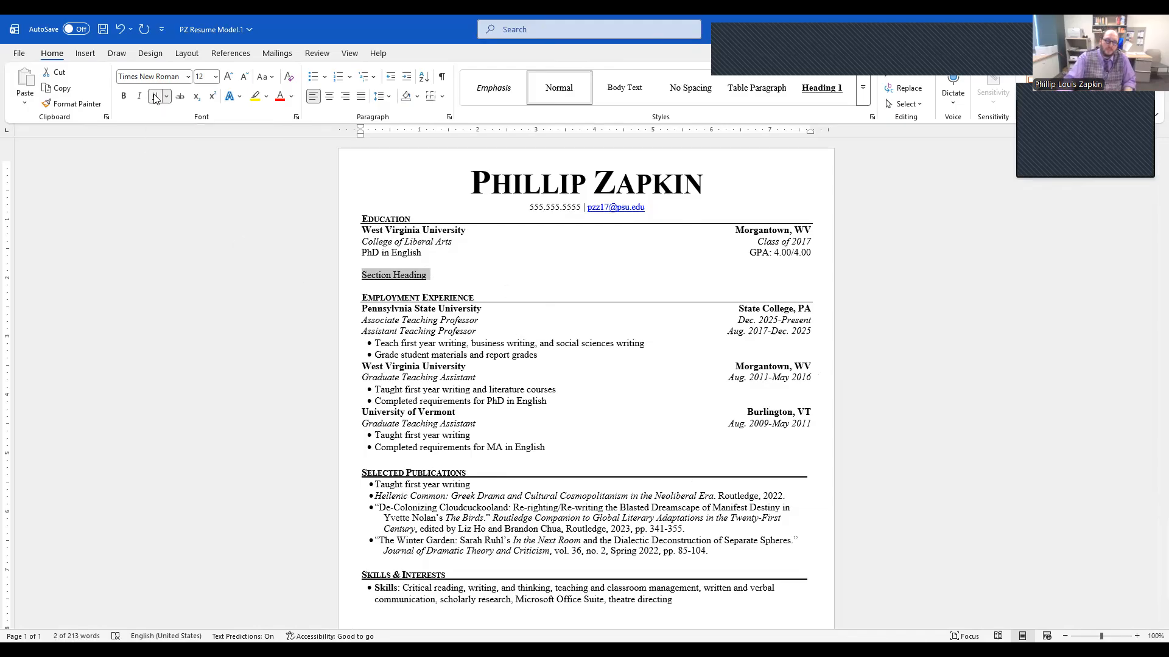
{"action": "left_click", "coordinate": [434, 275]}
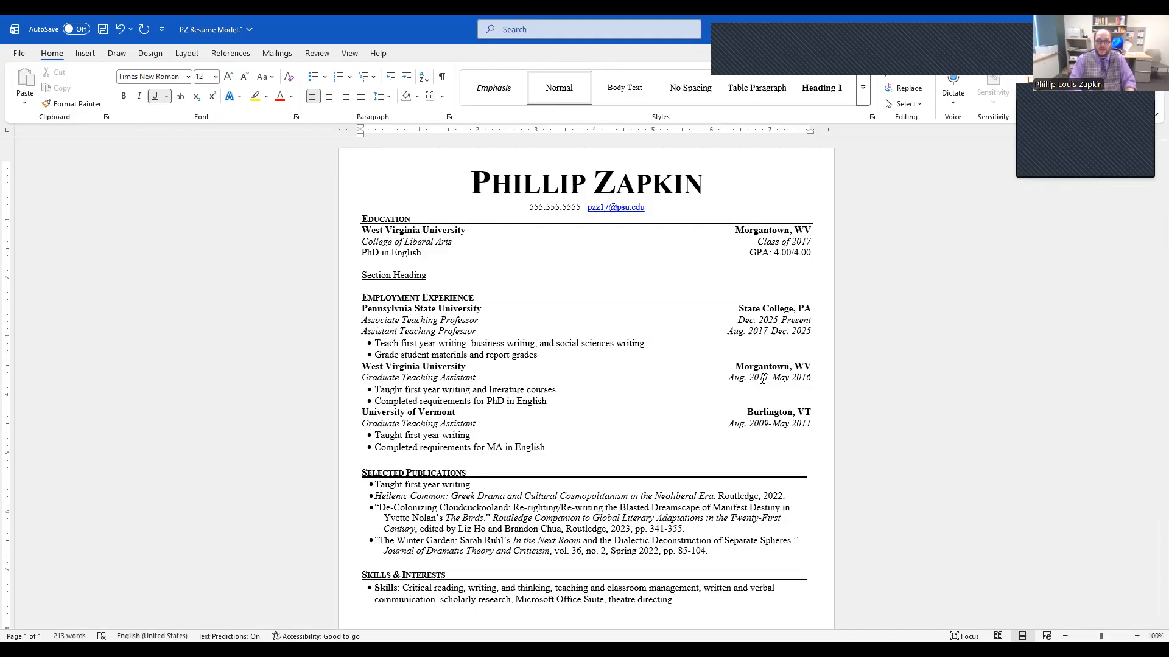
Step: Extend the underline after "Section Heading" to the page's right margin using underlined tab spacing
{"action": "key", "text": "Tab"}
{"action": "key", "text": "Tab"}
{"action": "key", "text": "Tab"}
{"action": "key", "text": "Tab"}
{"action": "key", "text": "Tab"}
{"action": "key", "text": "Tab"}
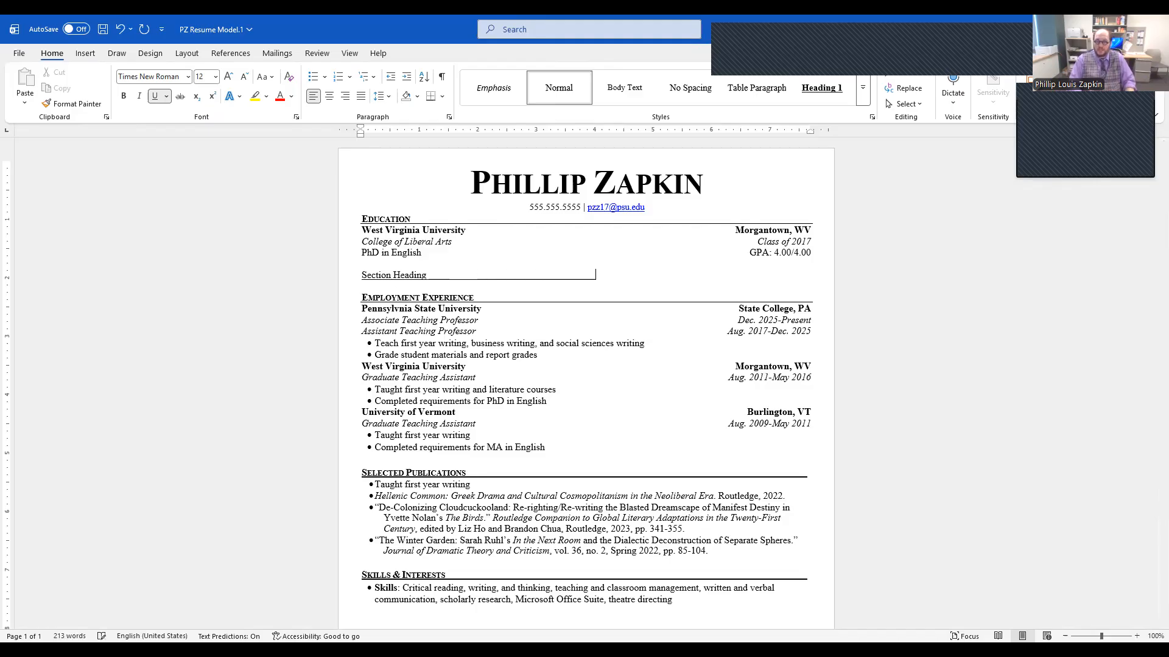
{"action": "key", "text": "Tab"}
{"action": "key", "text": "Tab"}
{"action": "key", "text": "Tab"}
{"action": "key", "text": "Tab"}
{"action": "key", "text": "Tab"}
{"action": "key", "text": "Tab"}
{"action": "key", "text": "Tab"}
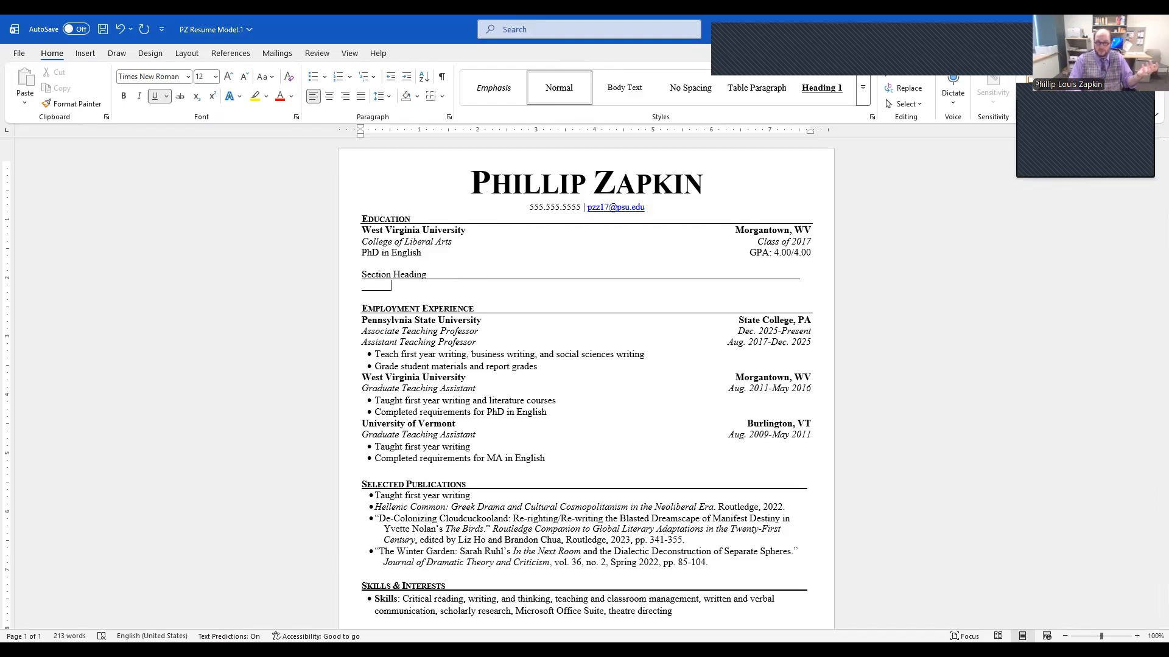
{"action": "key", "text": "BackSpace"}
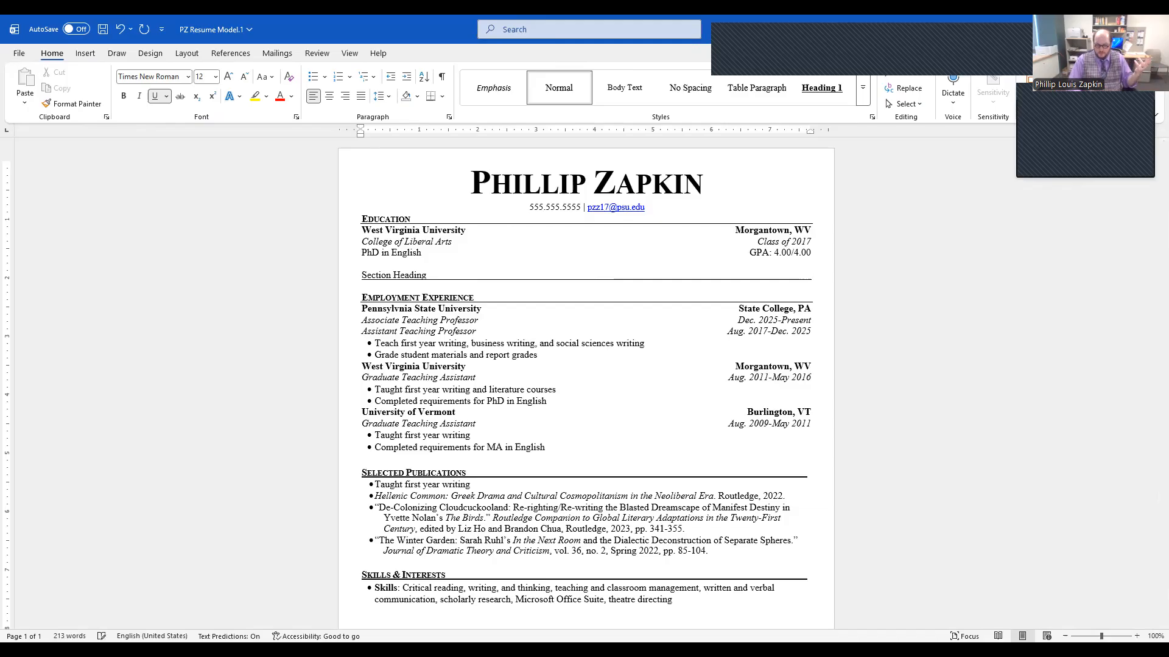
{"action": "key", "text": "BackSpace"}
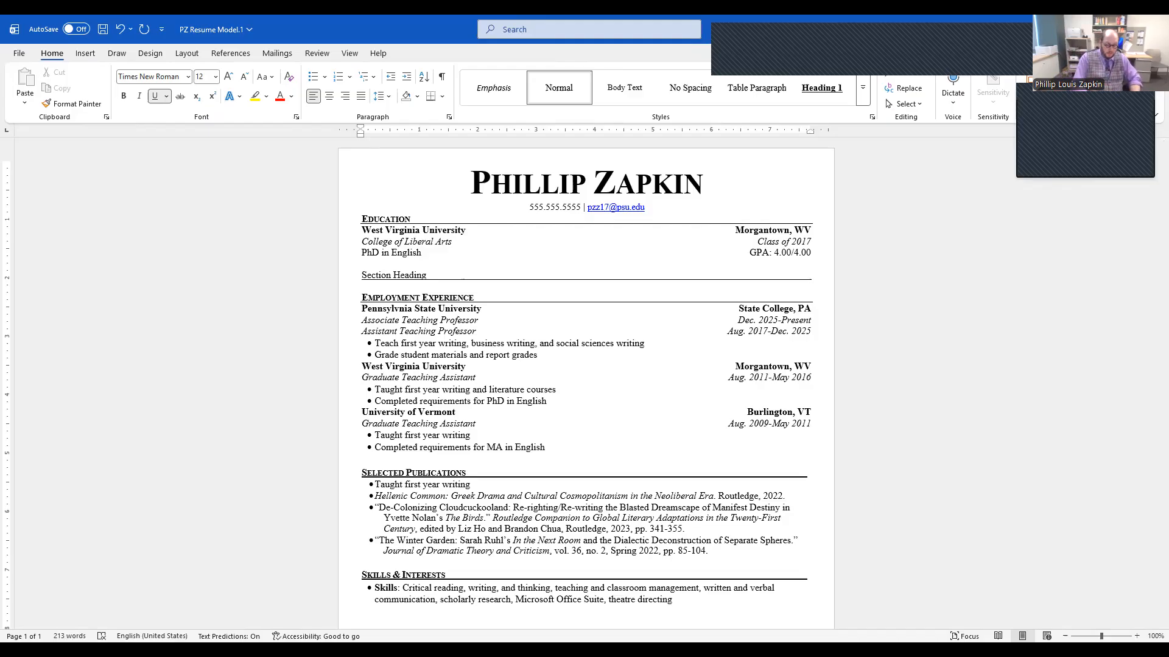
Step: Add an "Info" line directly below the underlined section heading and remove its underline
{"action": "key", "text": "Return"}
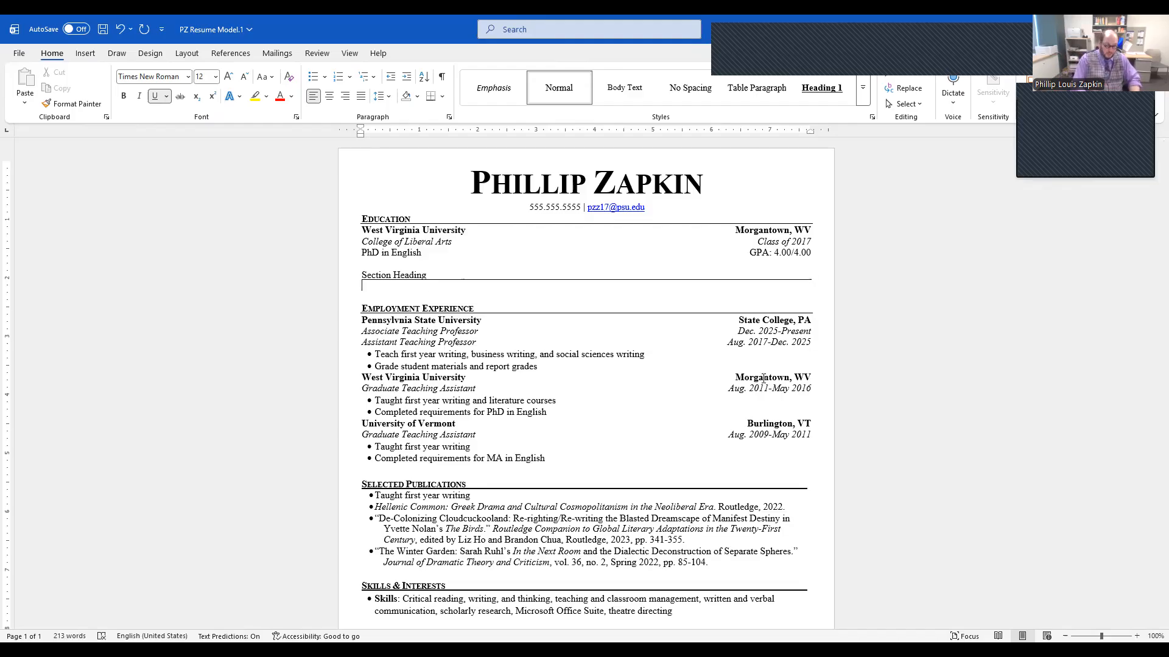
{"action": "type", "text": "Info"}
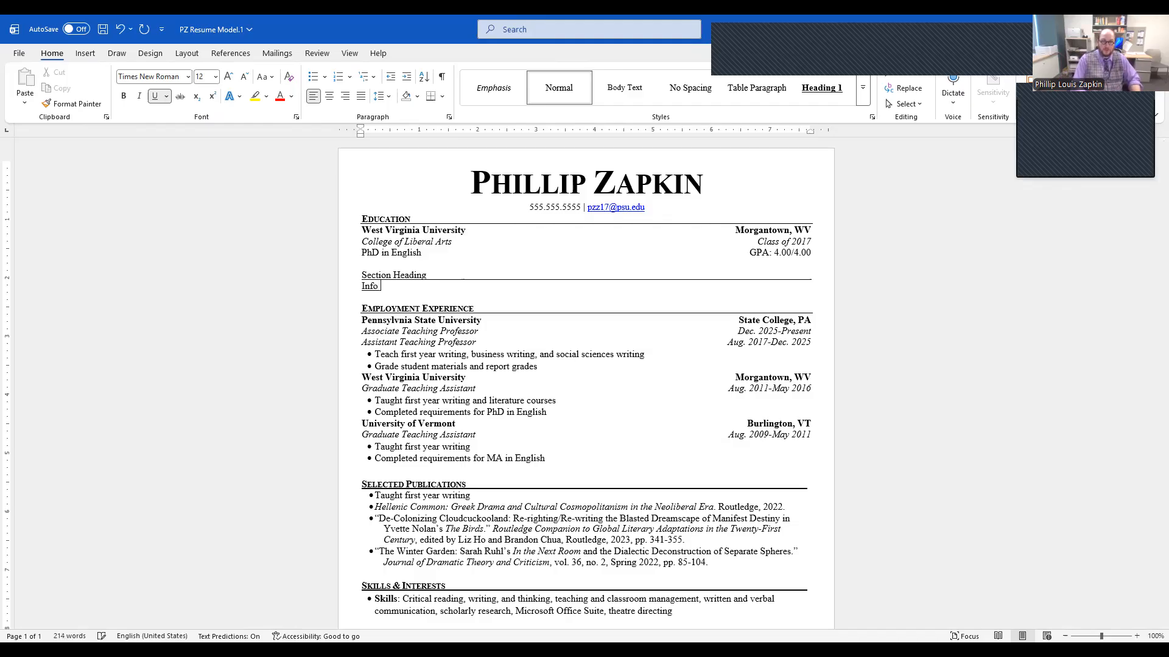
{"action": "key", "text": "shift+Home"}
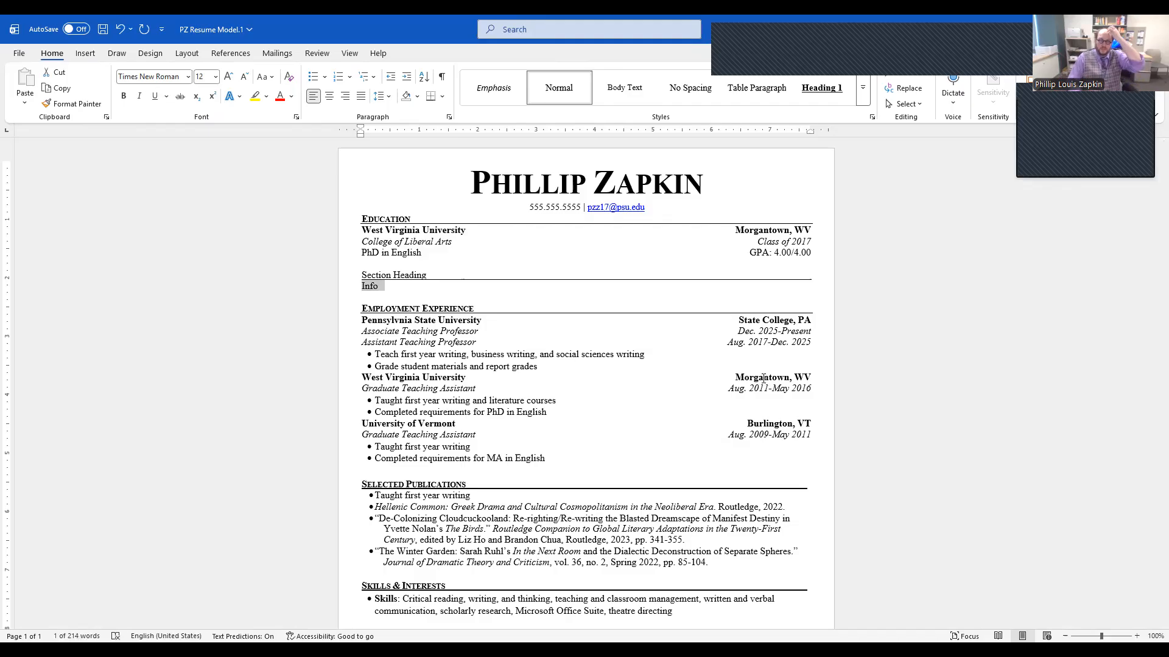
{"action": "key", "text": "Right"}
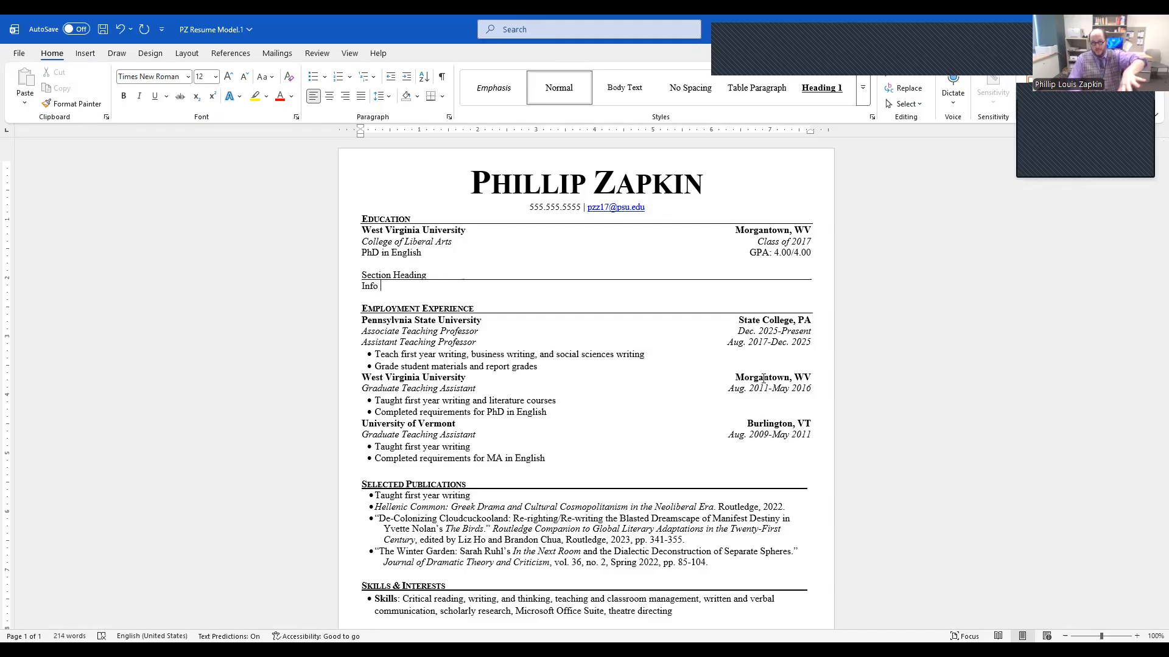
Step: Add a second "Section Heading" line below "Info", leaving one blank line between them
{"action": "key", "text": "Return"}
{"action": "key", "text": "Return"}
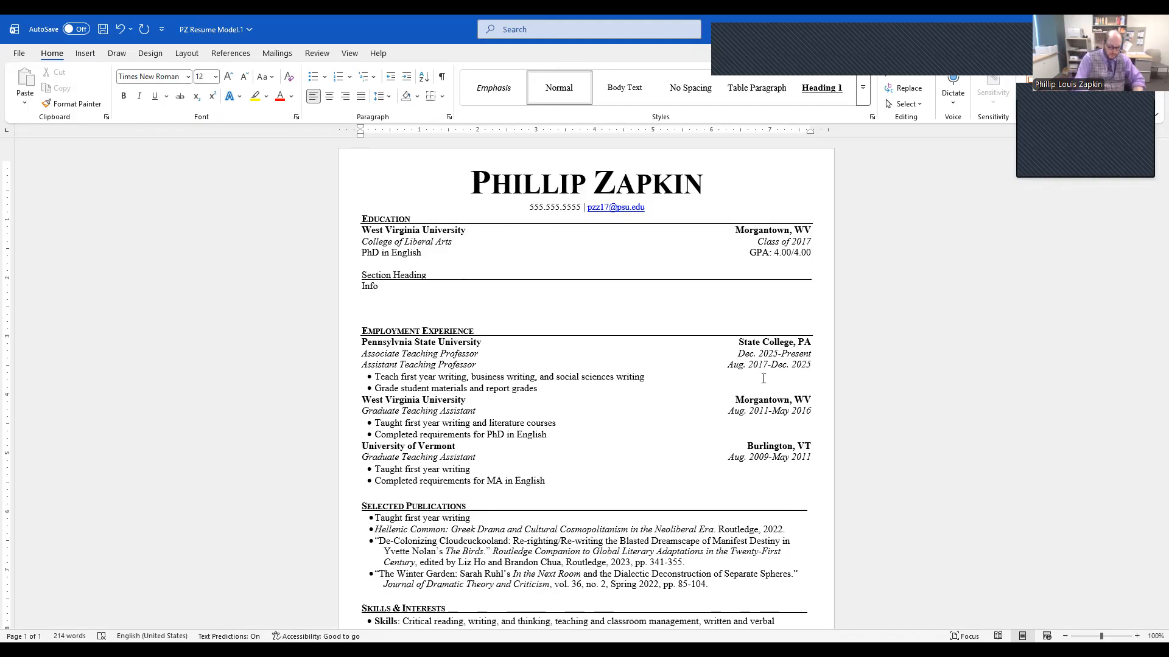
{"action": "type", "text": "Section He"}
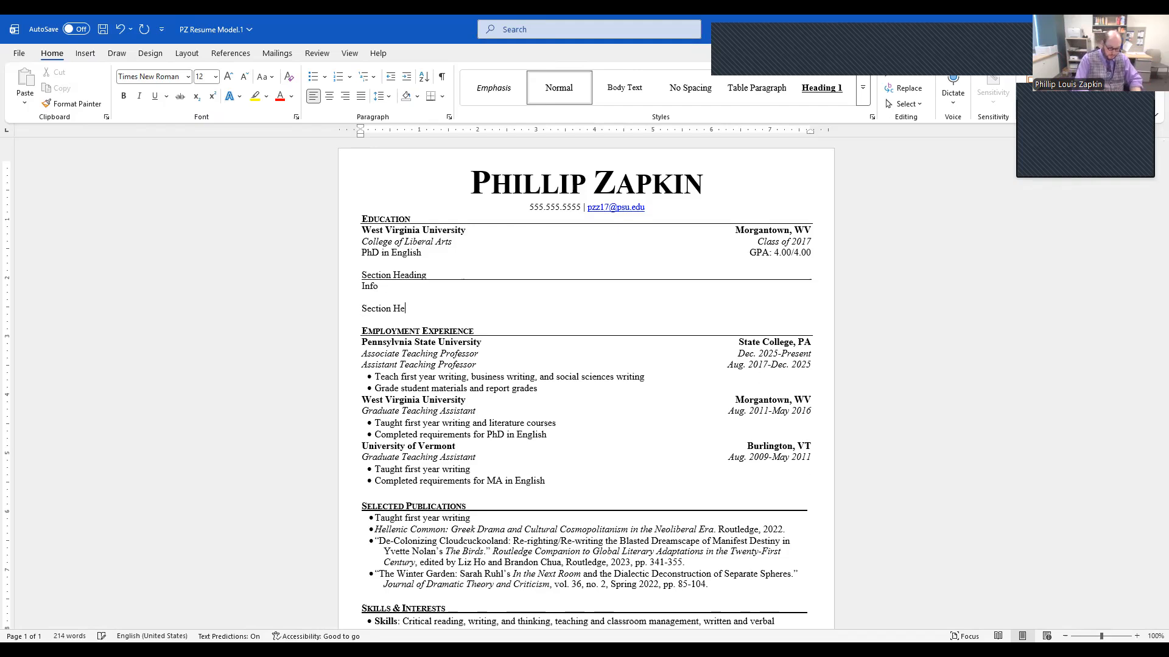
{"action": "type", "text": "ading"}
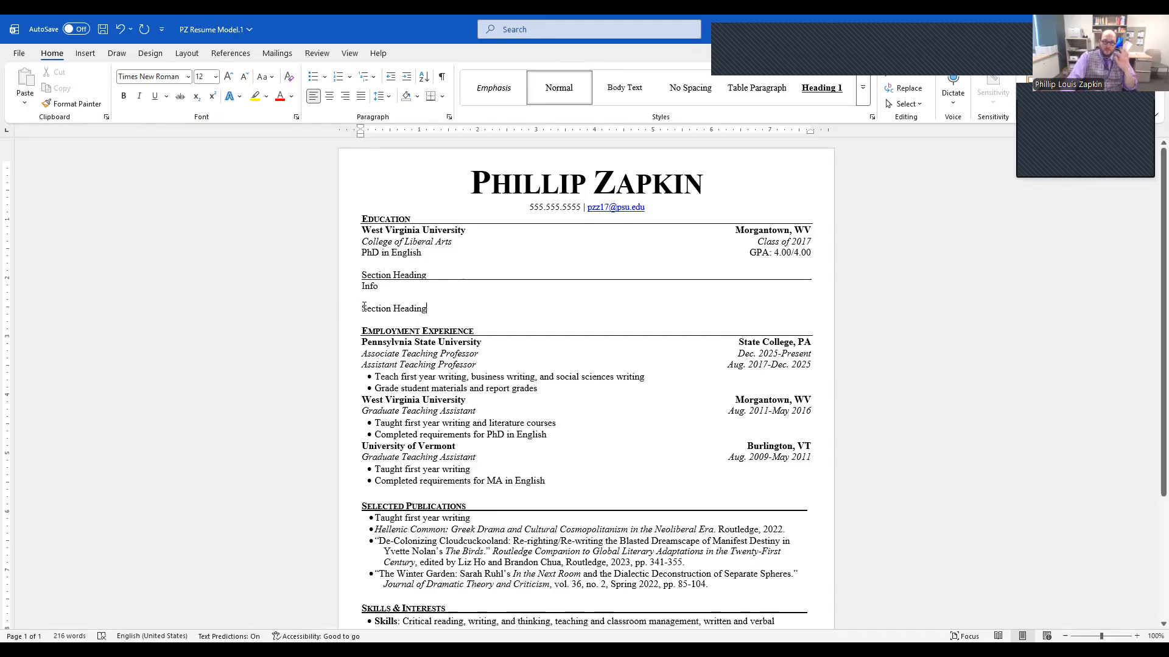
Step: Apply a bottom border to the second "Section Heading" line
{"action": "left_click_drag", "start_coordinate": [362, 308], "coordinate": [445, 308]}
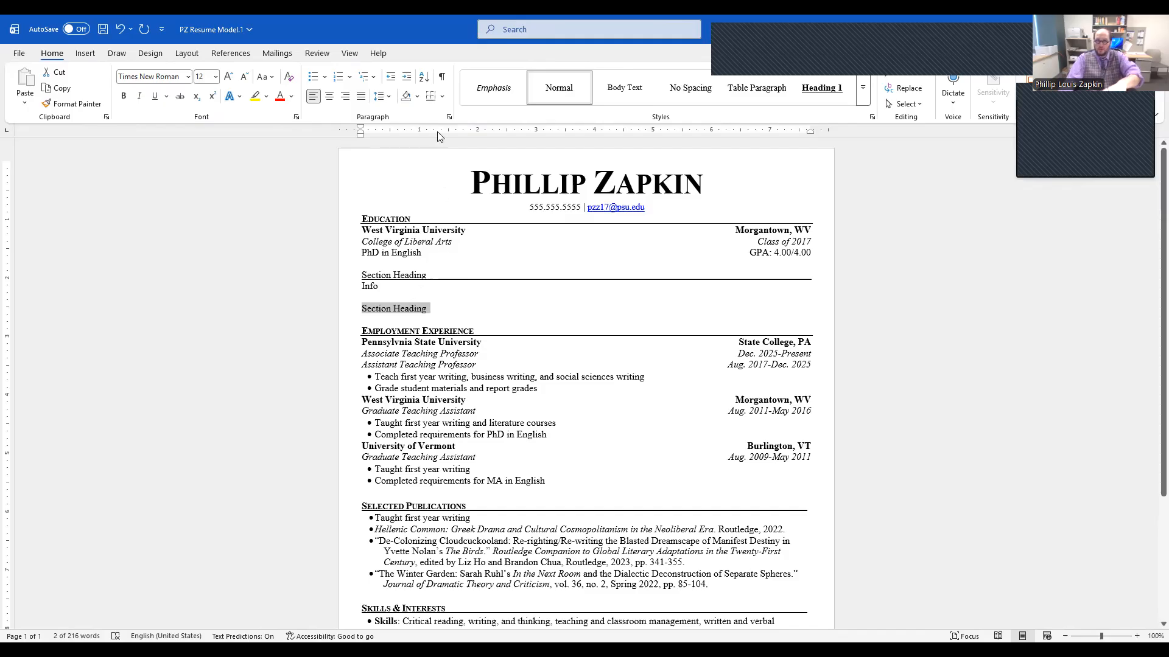
{"action": "left_click", "coordinate": [431, 96]}
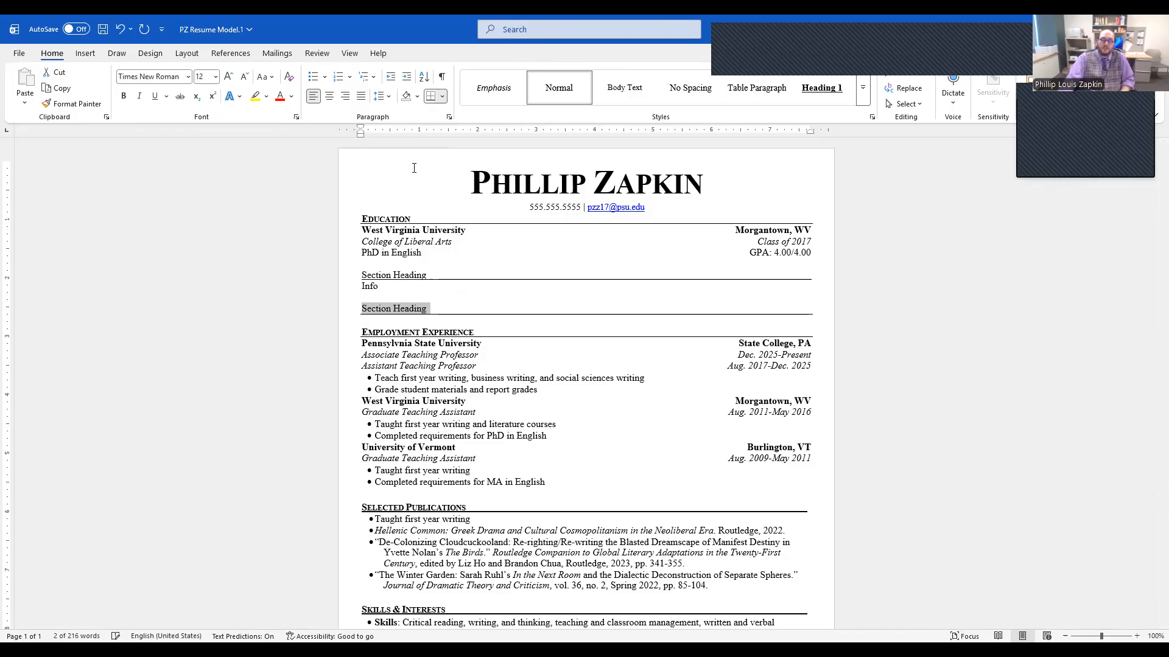
{"action": "left_click", "coordinate": [430, 309]}
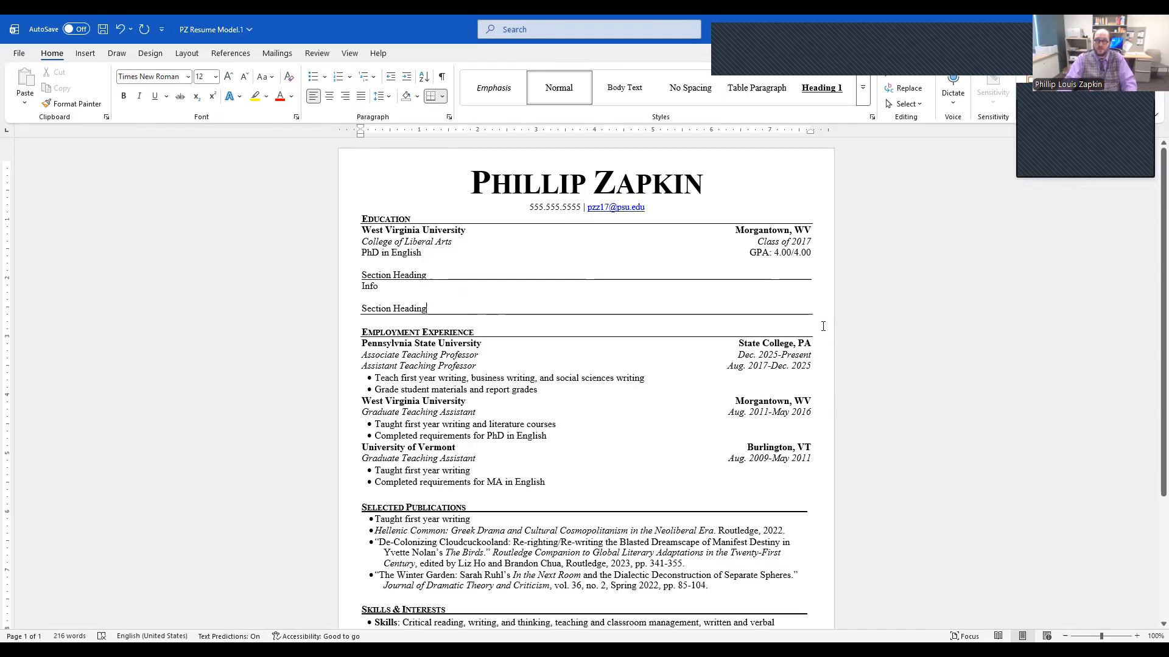
{"action": "left_click", "coordinate": [442, 97]}
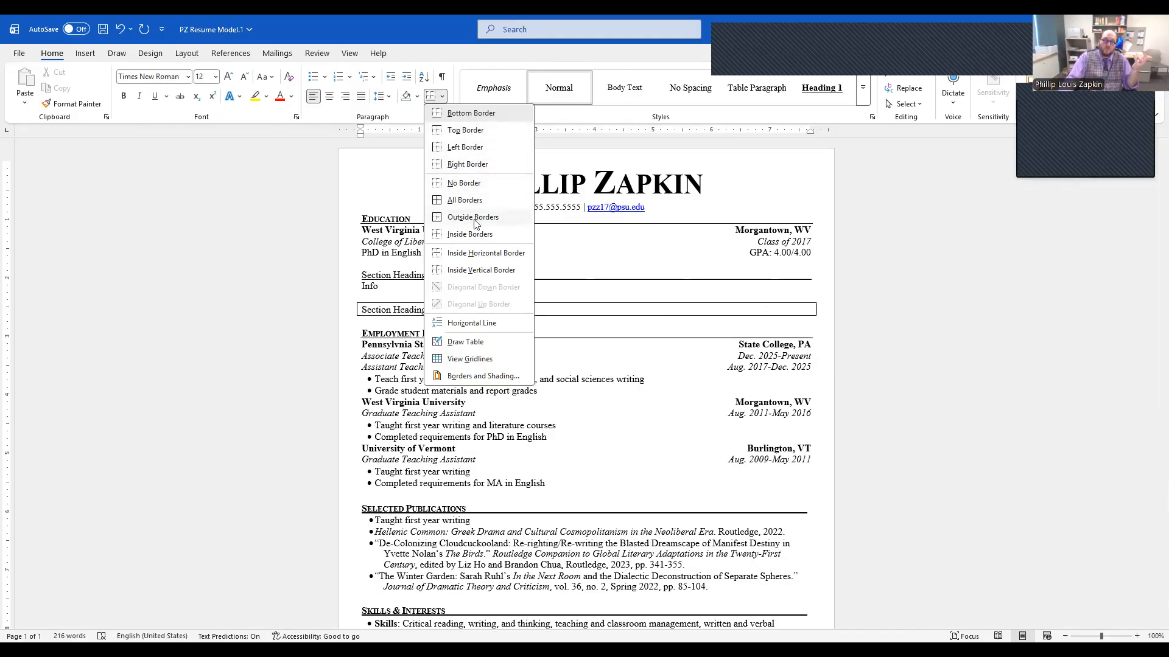
{"action": "left_click", "coordinate": [649, 313]}
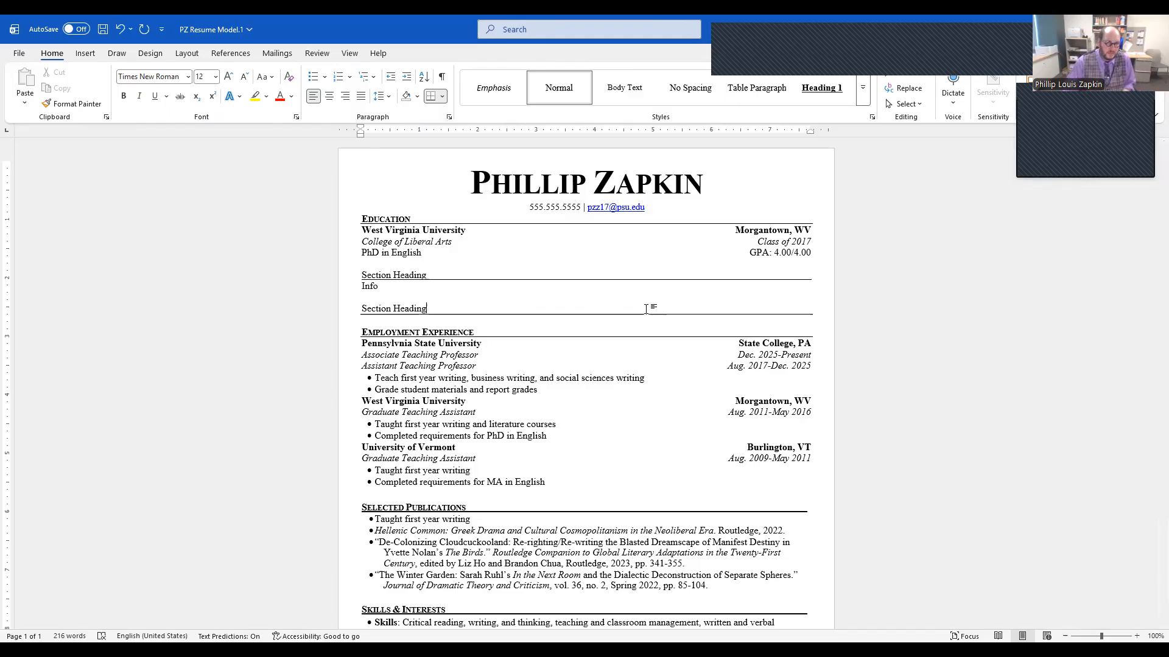
{"action": "left_click", "coordinate": [646, 309]}
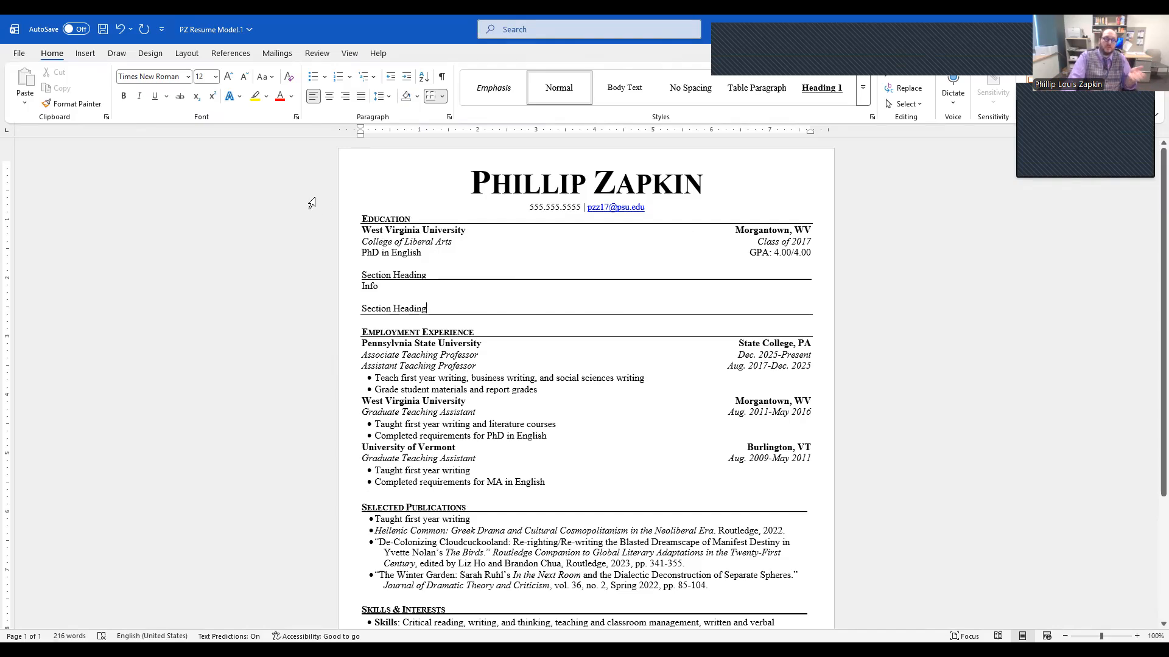
Step: Open the page border settings and set them to apply to the whole document
{"action": "left_click", "coordinate": [151, 54]}
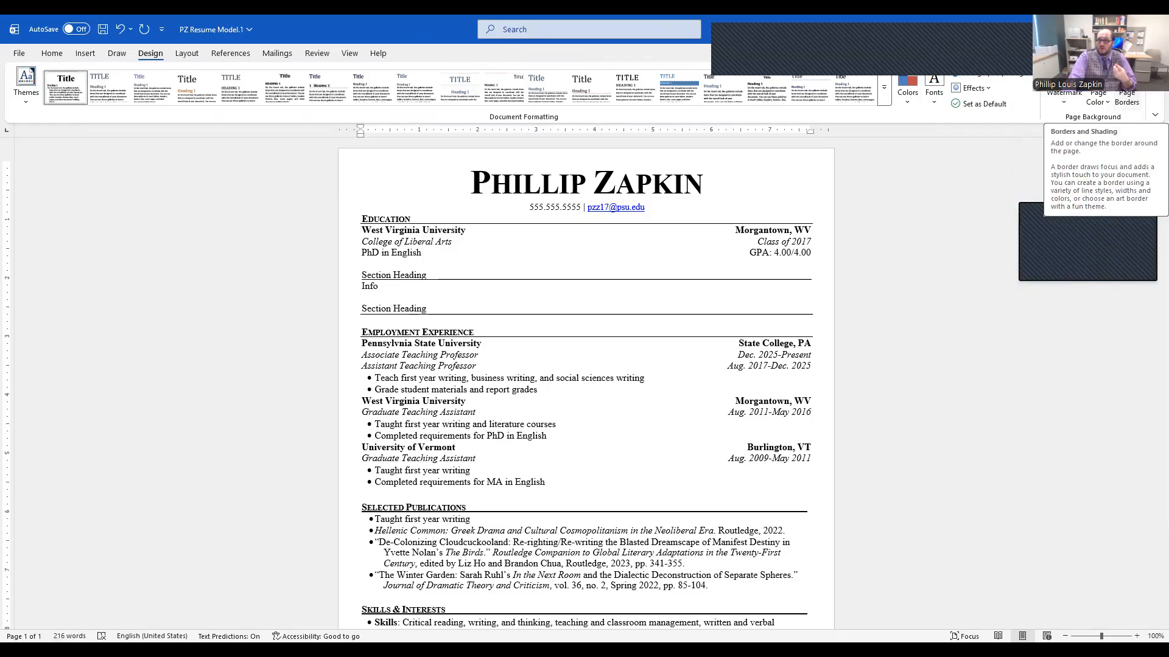
{"action": "left_click", "coordinate": [1127, 97]}
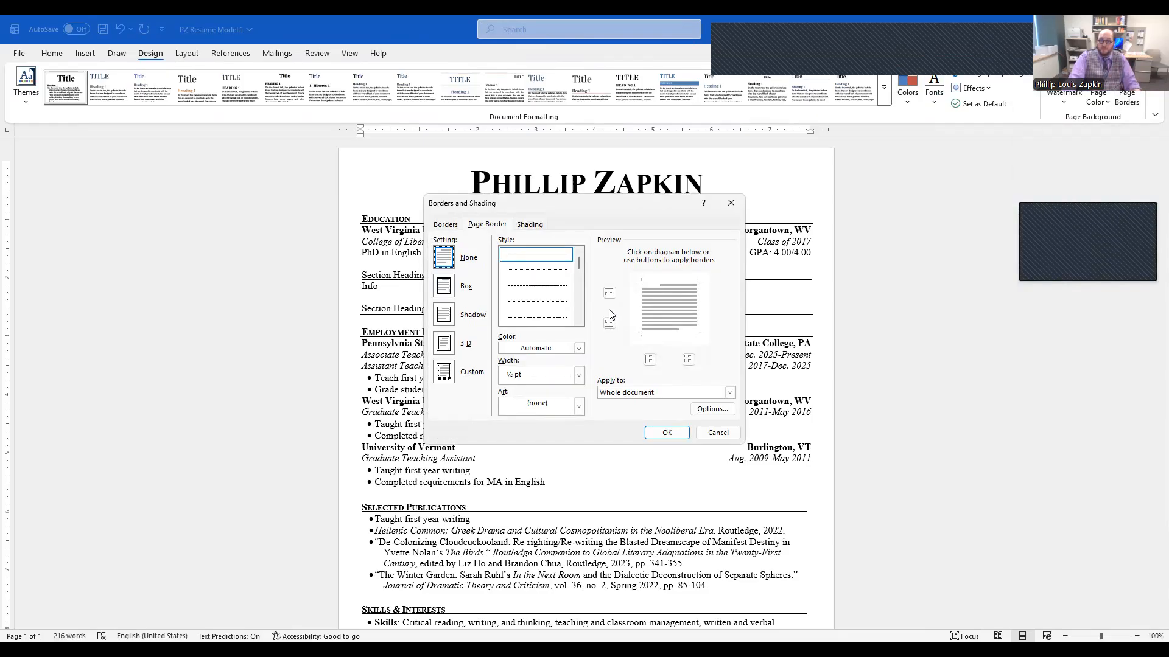
{"action": "left_click", "coordinate": [730, 393]}
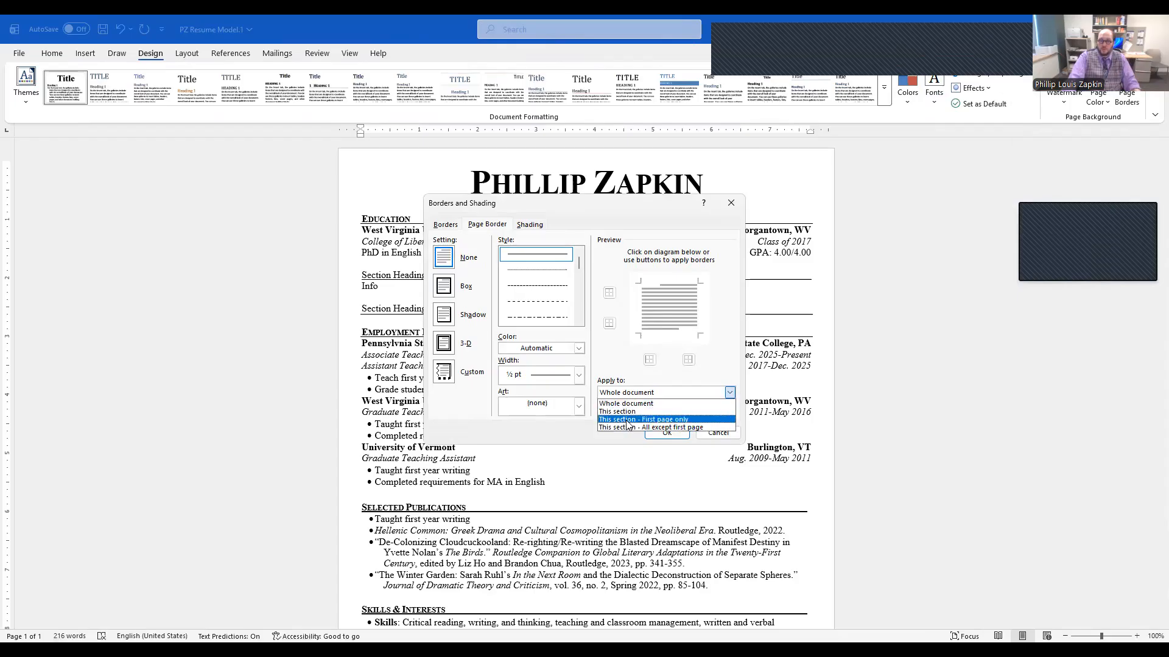
{"action": "left_click", "coordinate": [628, 404]}
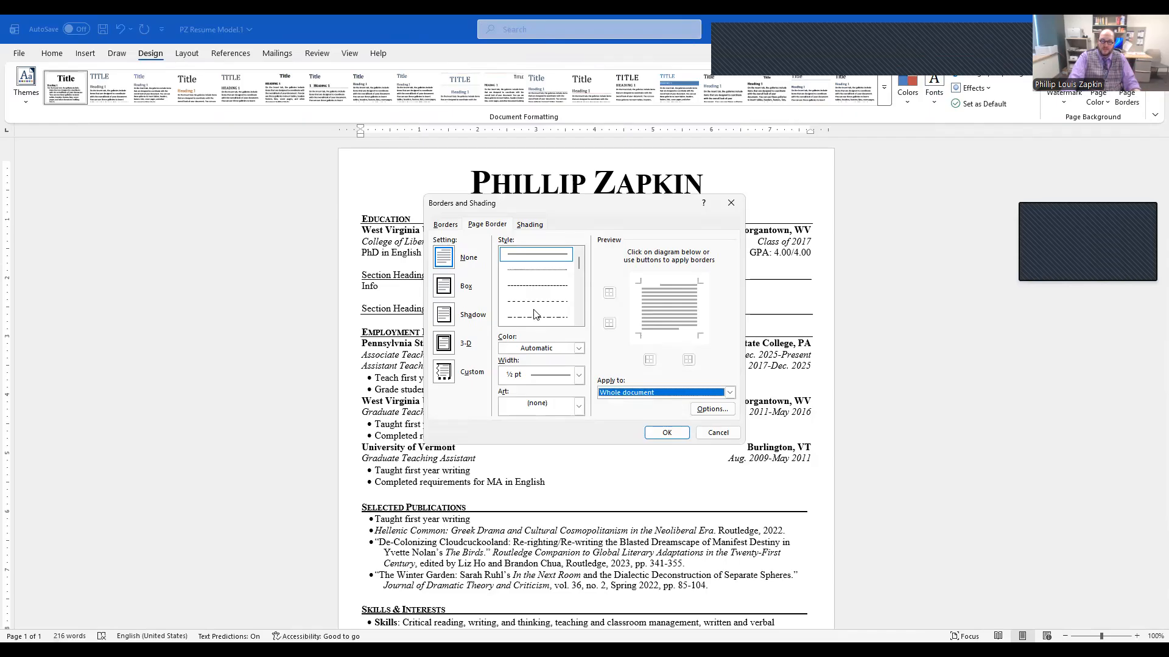
Step: Try a Box page border with a thick multi-line style around the whole document and undo it
{"action": "mouse_move", "coordinate": [577, 264]}
{"action": "left_mouse_down"}
{"action": "mouse_move", "coordinate": [581, 291]}
{"action": "mouse_move", "coordinate": [584, 260]}
{"action": "left_mouse_up"}
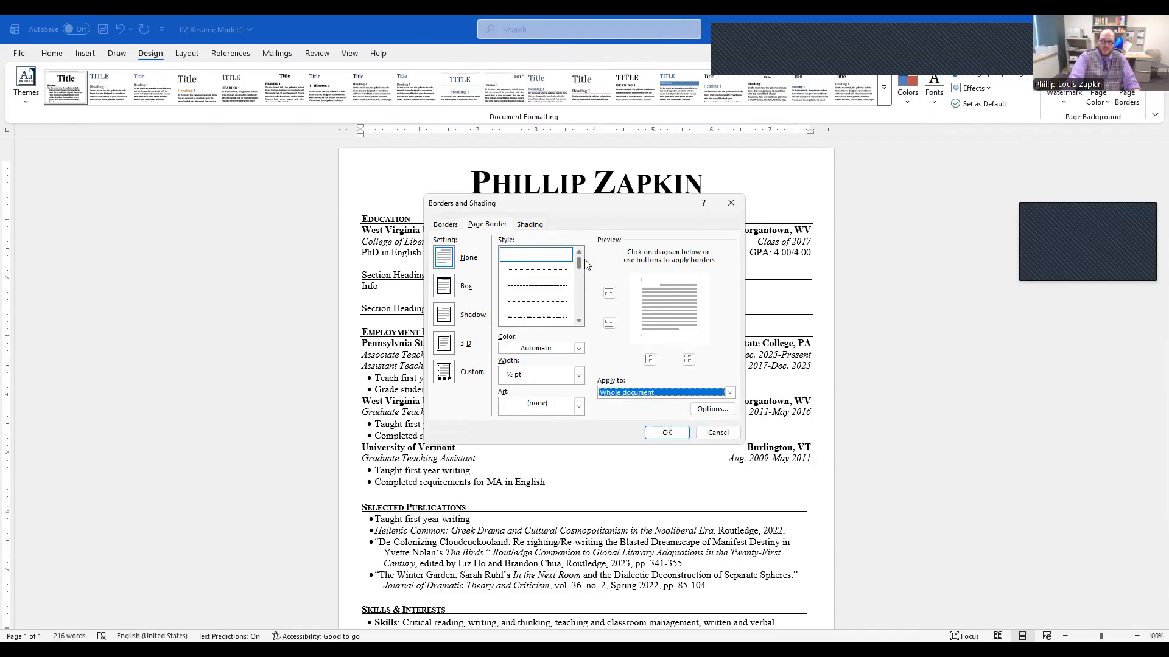
{"action": "left_click", "coordinate": [445, 287]}
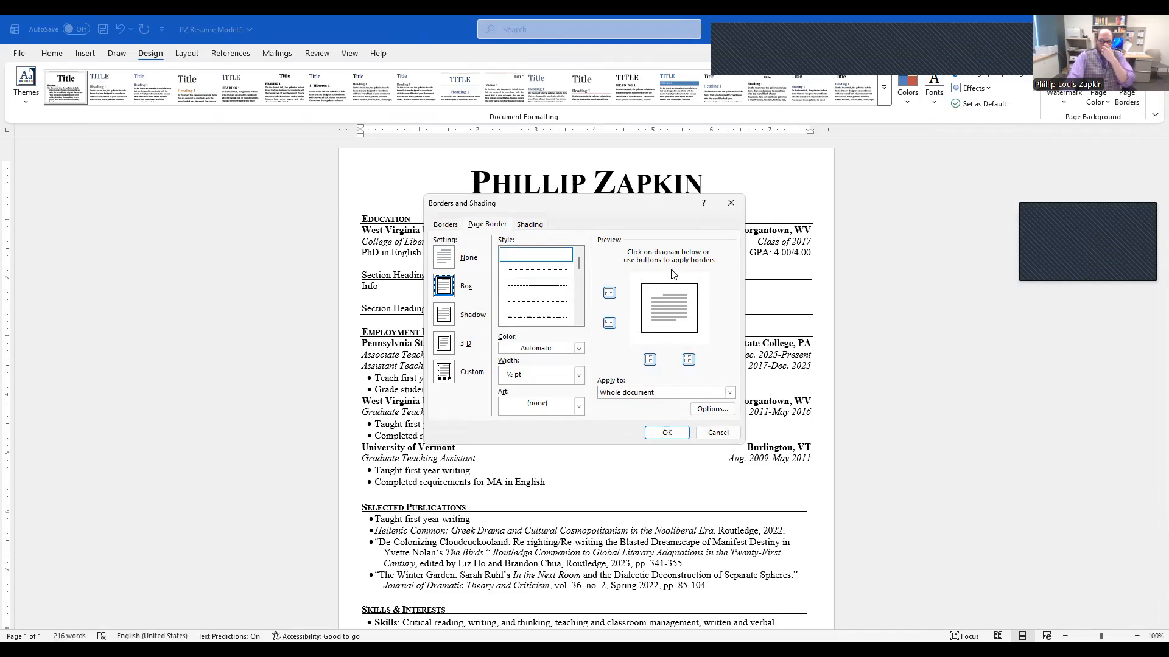
{"action": "left_click", "coordinate": [448, 315]}
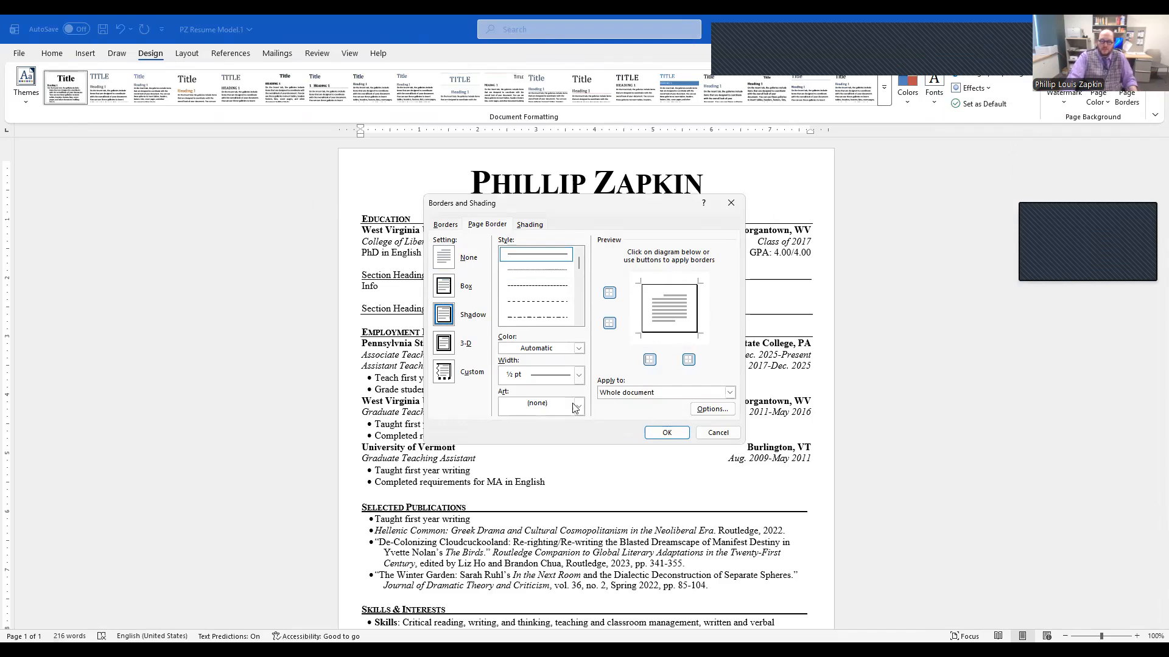
{"action": "left_click", "coordinate": [440, 345]}
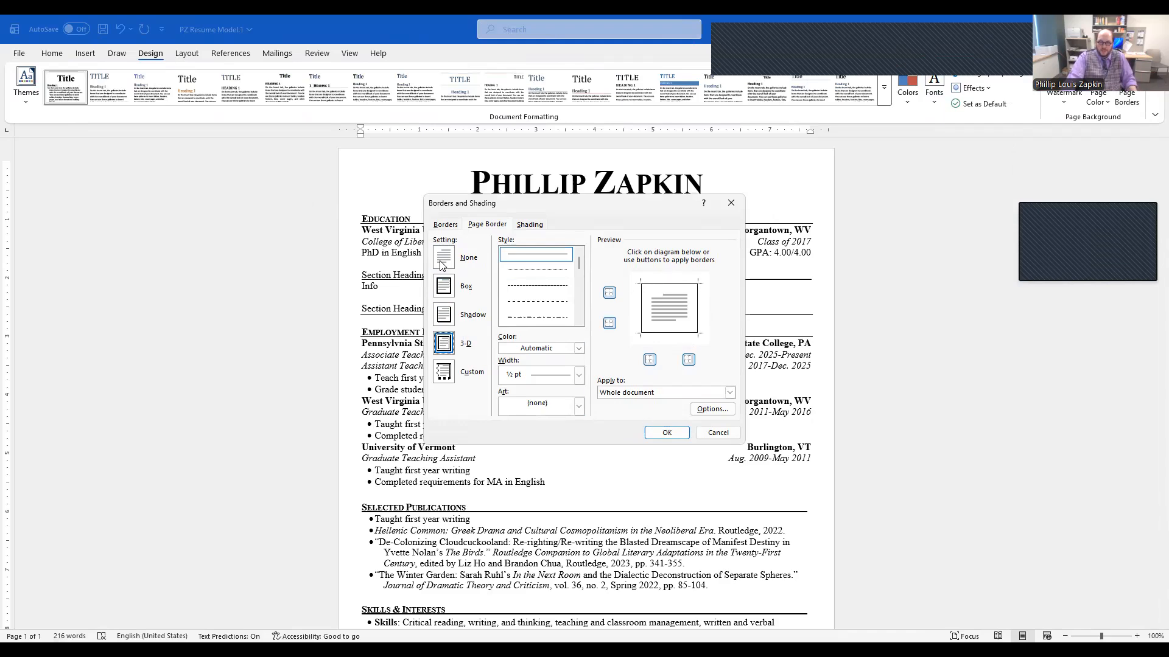
{"action": "left_click", "coordinate": [450, 288]}
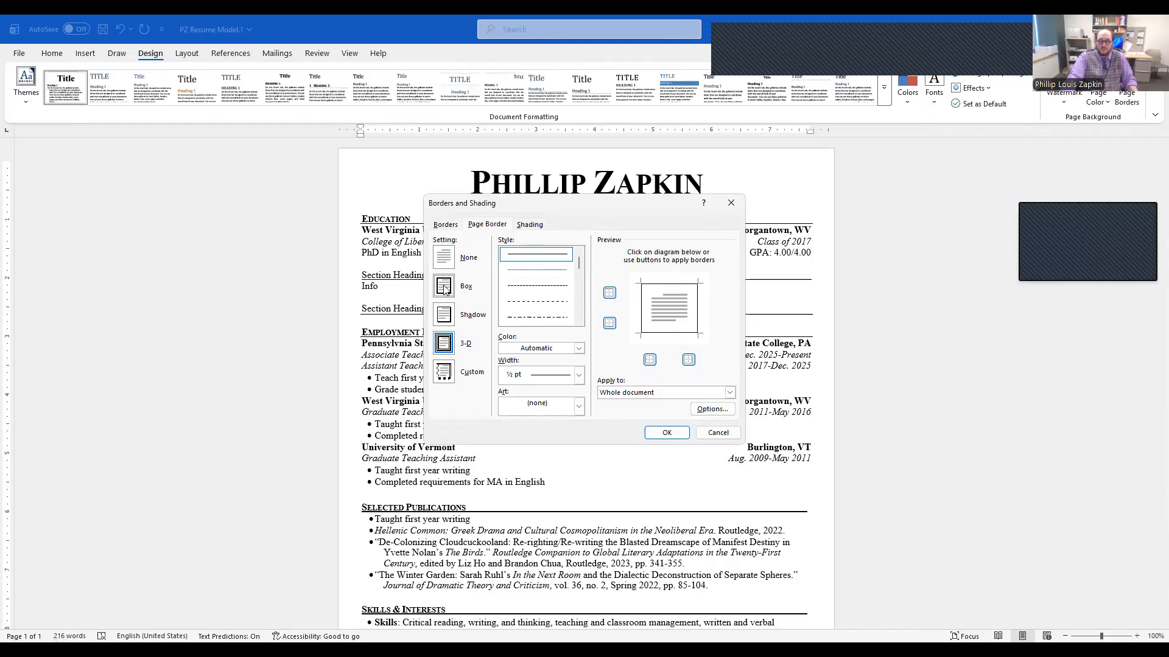
{"action": "left_click_drag", "start_coordinate": [577, 262], "coordinate": [580, 273]}
{"action": "left_click", "coordinate": [548, 286]}
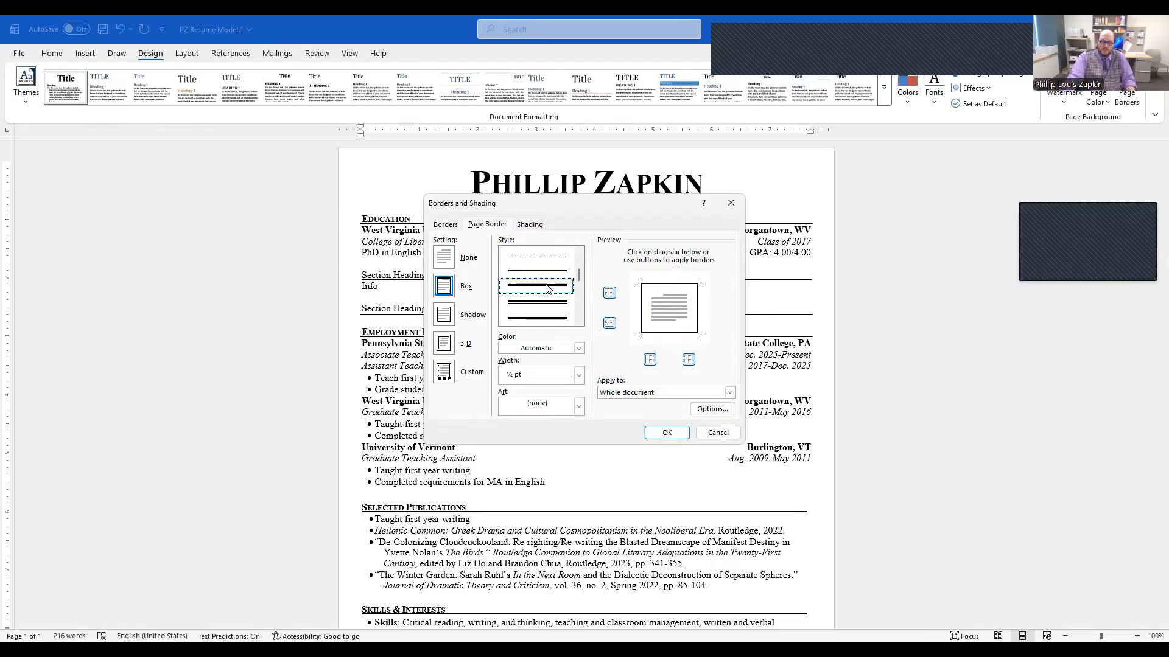
{"action": "left_click", "coordinate": [661, 433]}
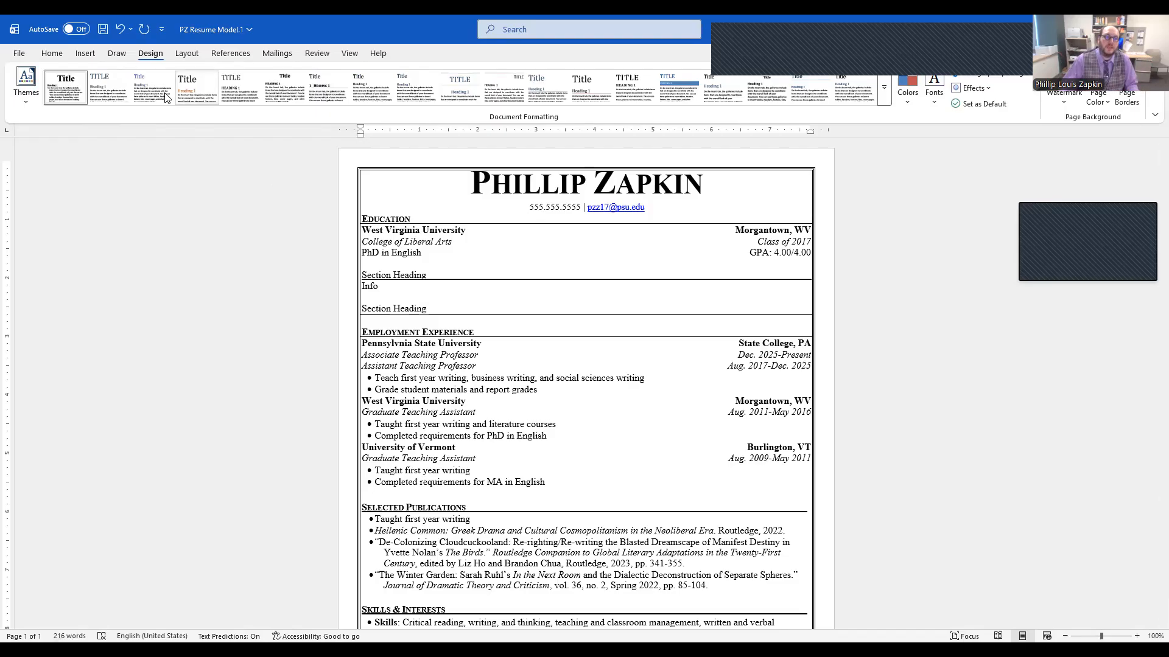
{"action": "left_click", "coordinate": [120, 29]}
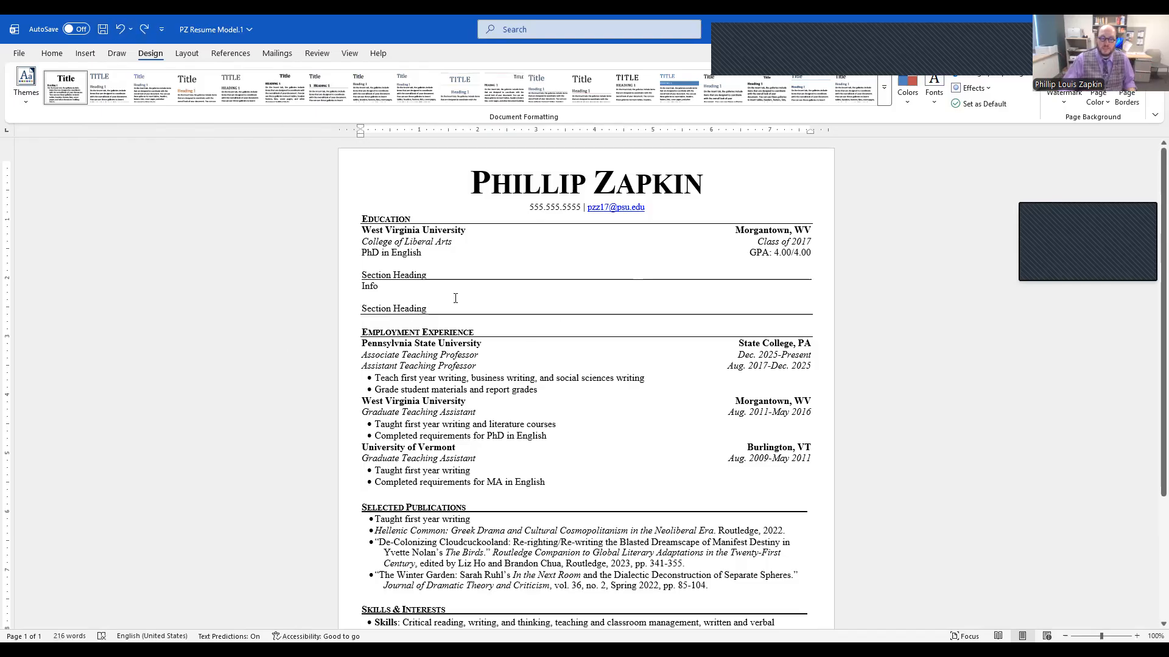
Step: Try a bottom border under the "Completed requirements for MA in English" bullet and undo it
{"action": "left_click", "coordinate": [54, 54]}
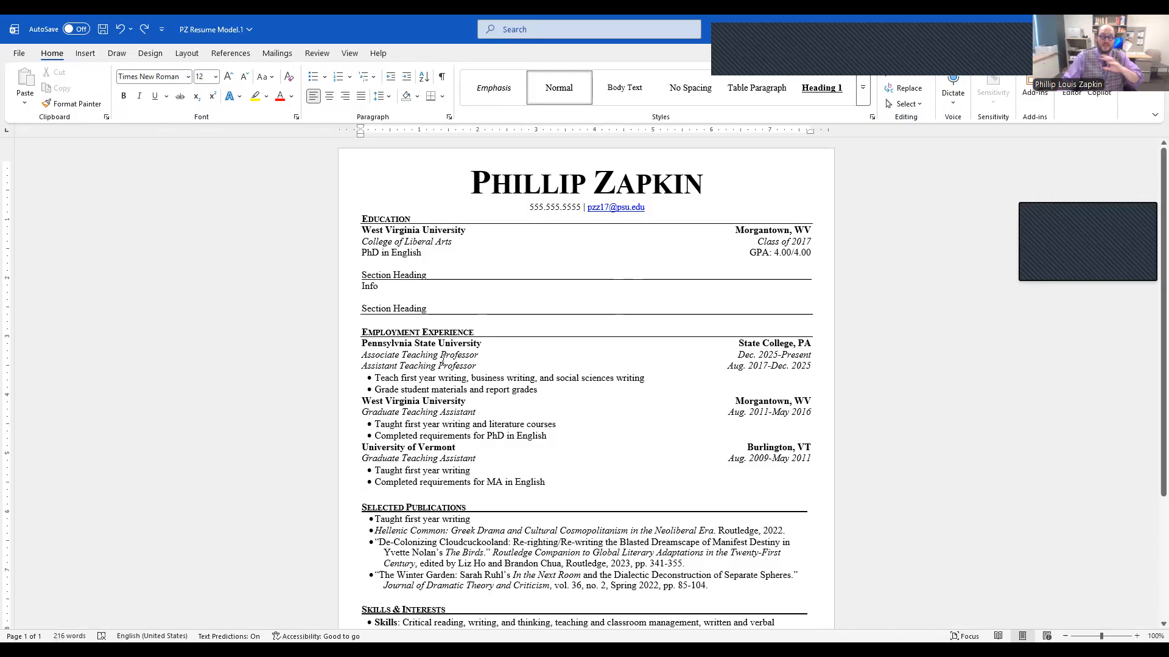
{"action": "left_click_drag", "start_coordinate": [374, 482], "coordinate": [550, 482]}
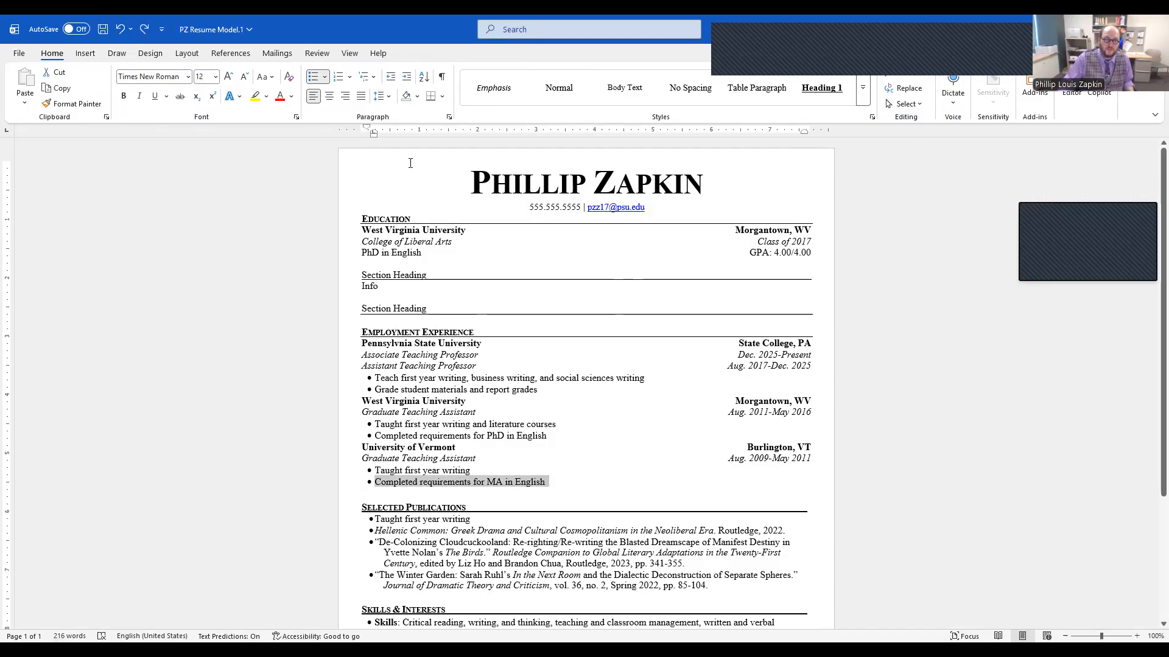
{"action": "left_click", "coordinate": [429, 97]}
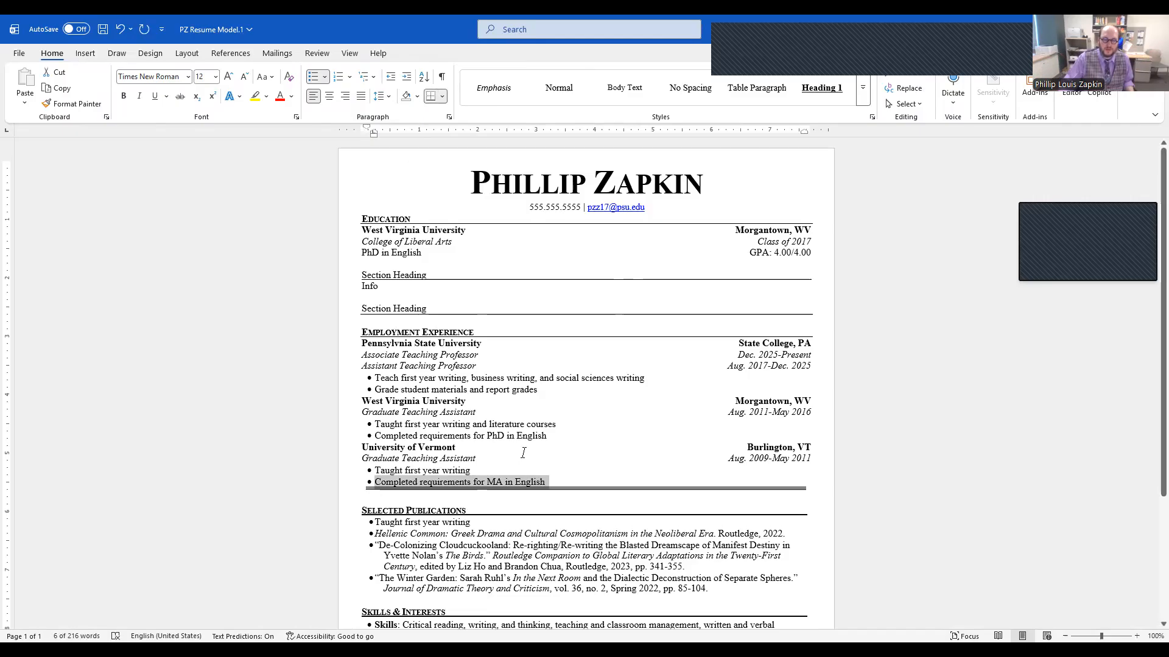
{"action": "left_click", "coordinate": [443, 97]}
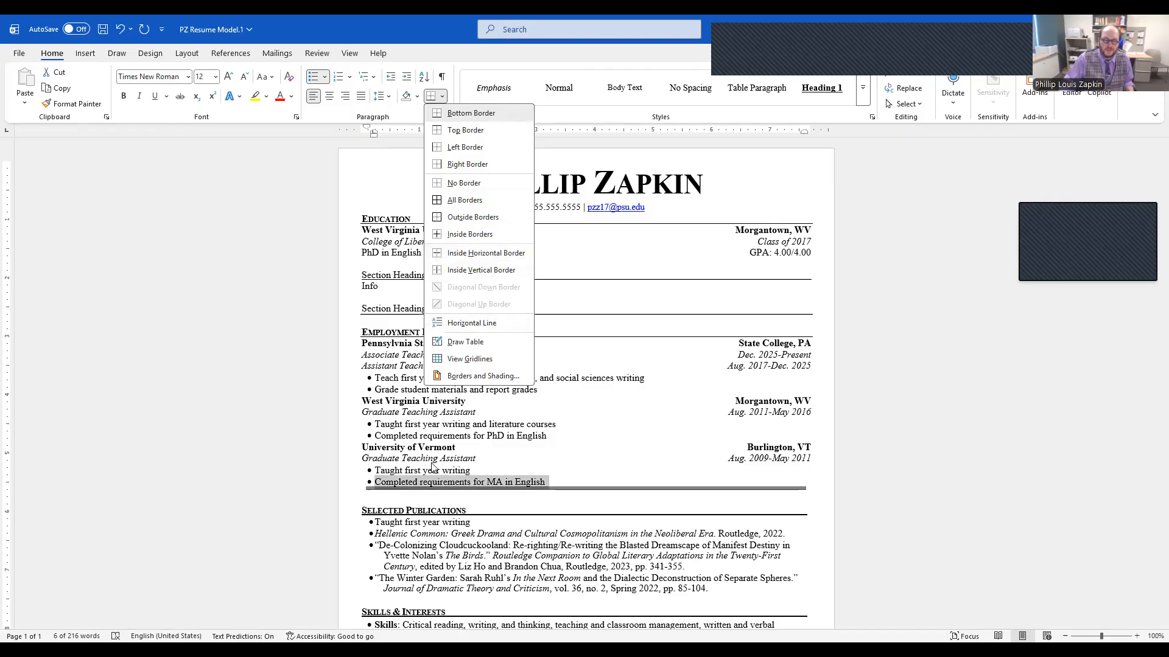
{"action": "left_click", "coordinate": [566, 490]}
{"action": "left_click", "coordinate": [562, 486]}
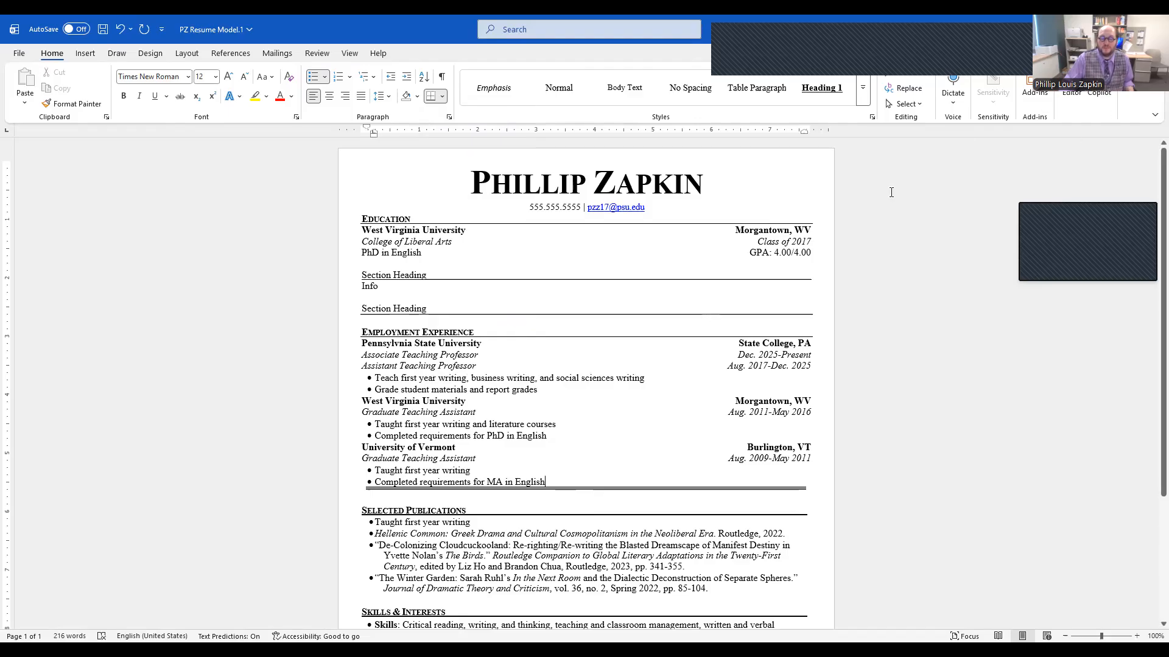
{"action": "left_click", "coordinate": [121, 29]}
{"action": "left_click", "coordinate": [533, 482]}
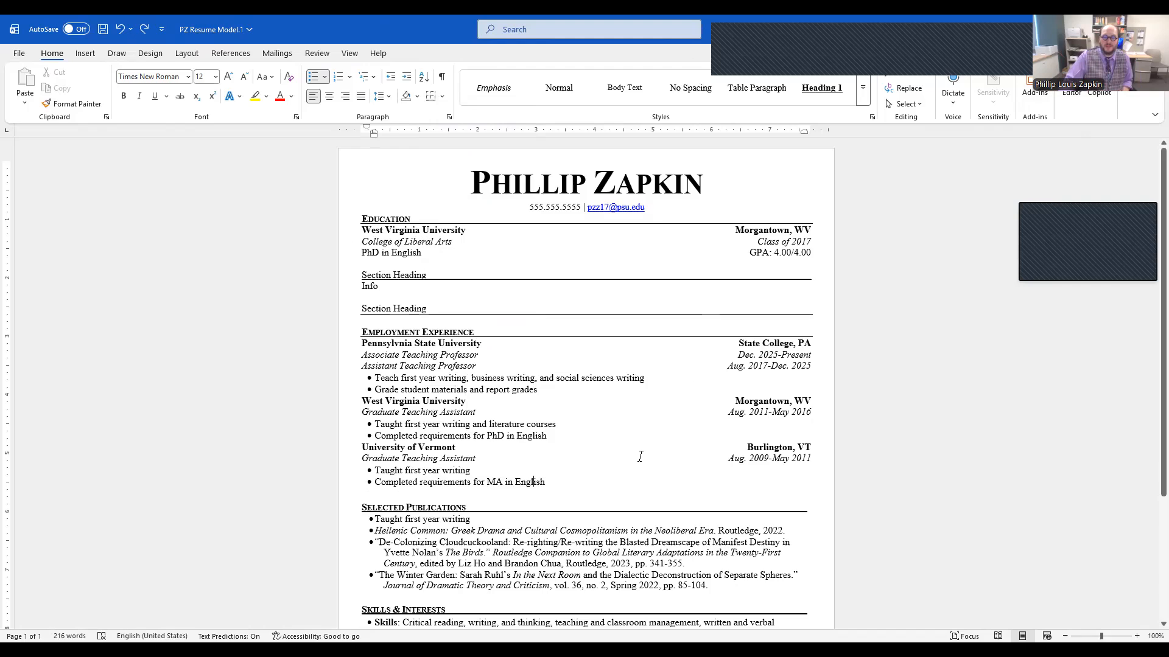